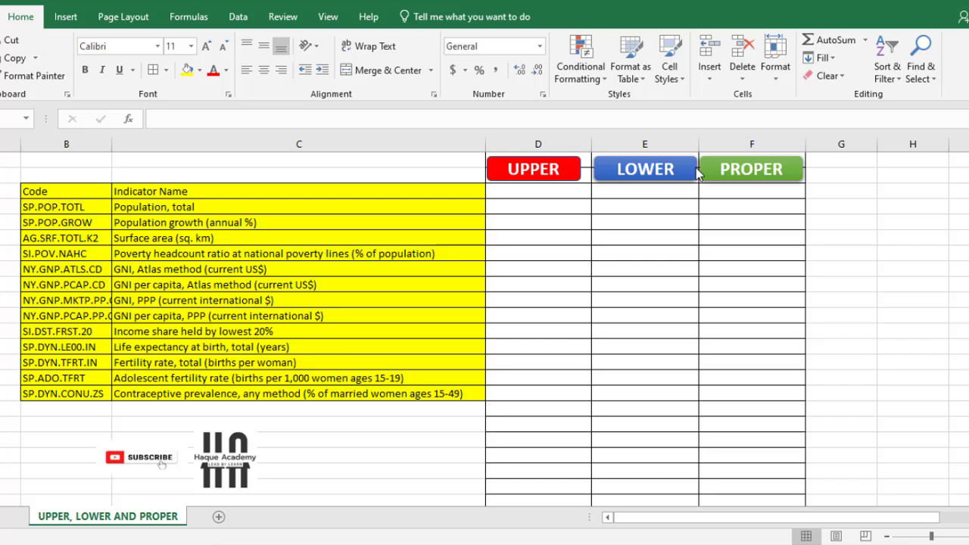
# - Enter the formula =UPPER(C4) in cell D4 to convert the first indicator name to uppercase
pyautogui.click(523, 197)
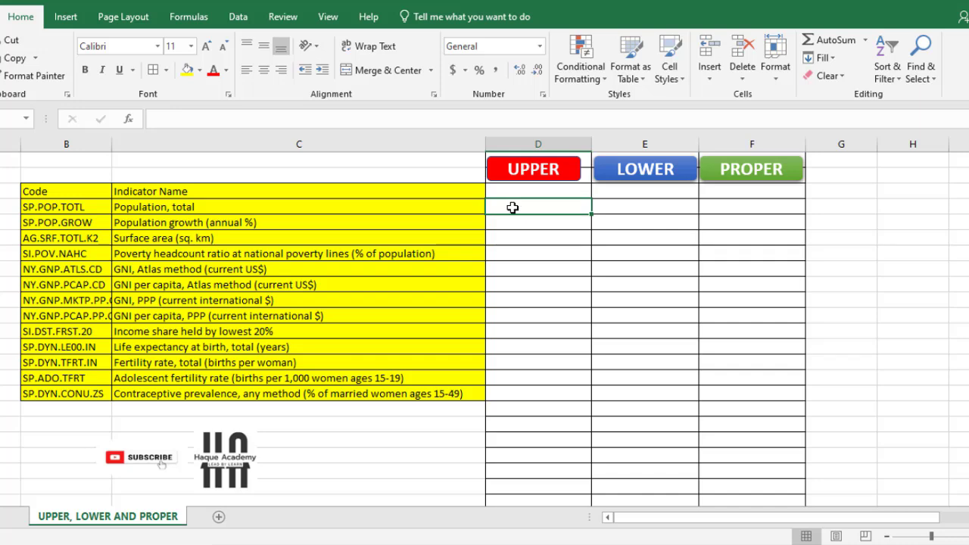
pyautogui.doubleClick(513, 206)
pyautogui.write('=')
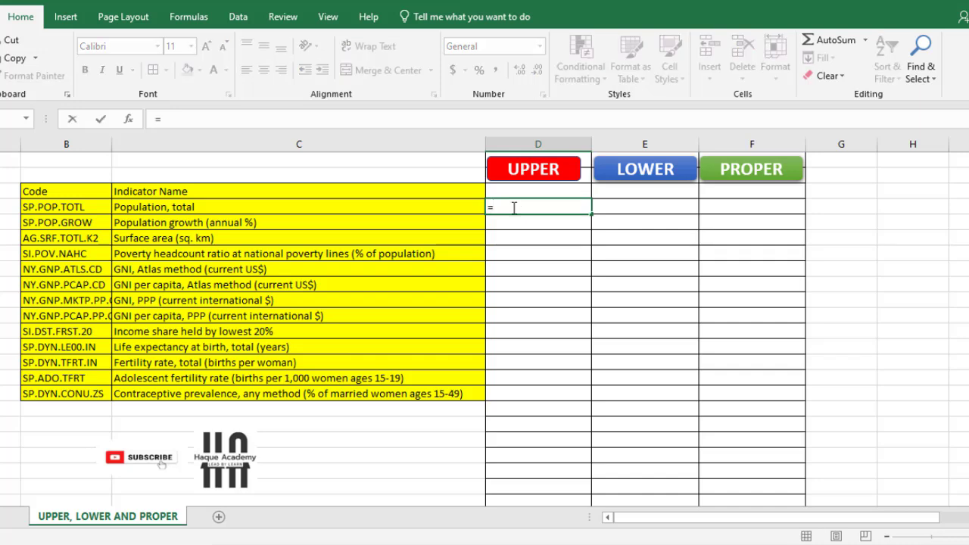
pyautogui.write('UPP')
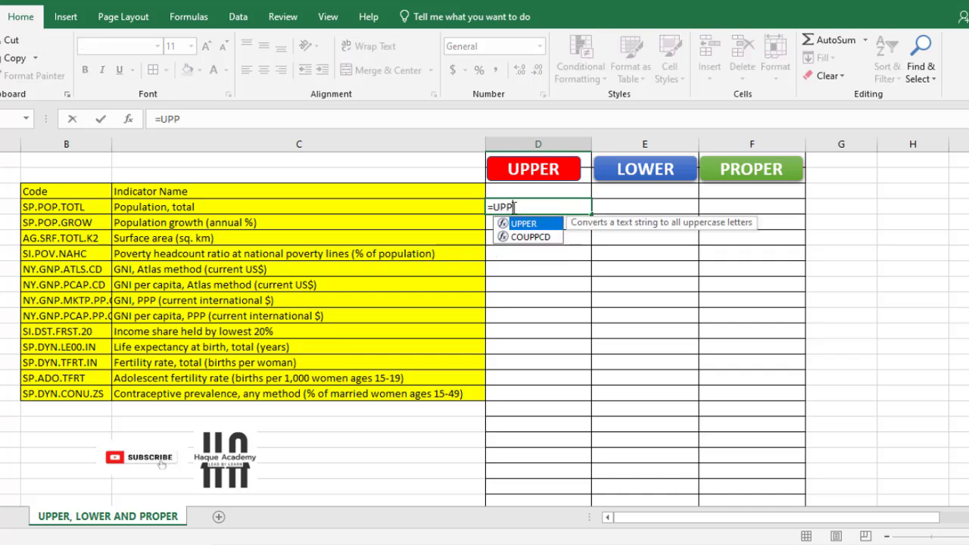
pyautogui.doubleClick(524, 224)
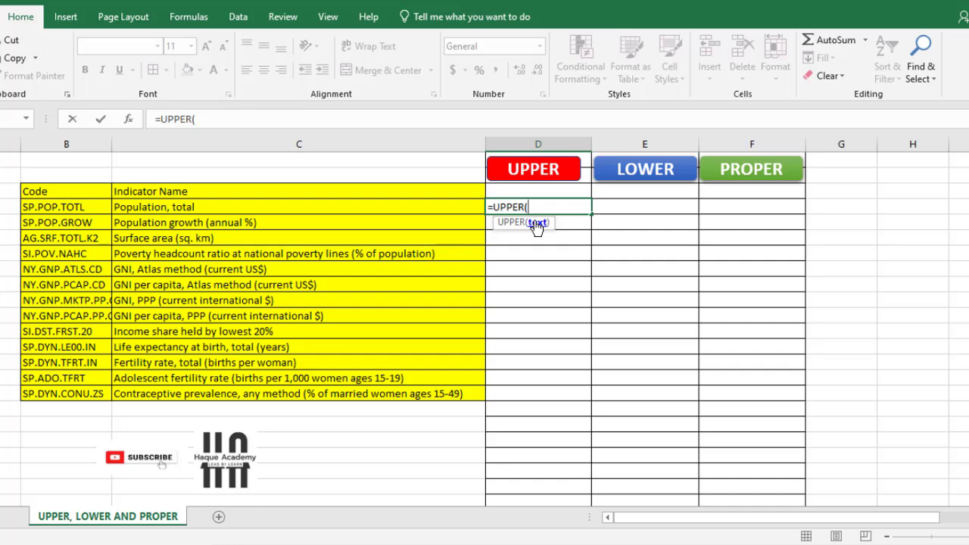
pyautogui.click(162, 208)
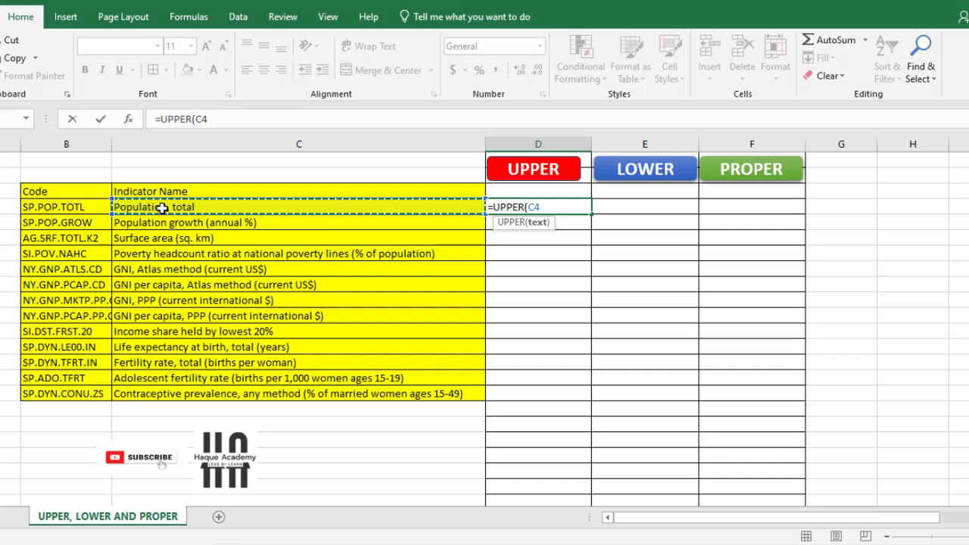
pyautogui.write(')')
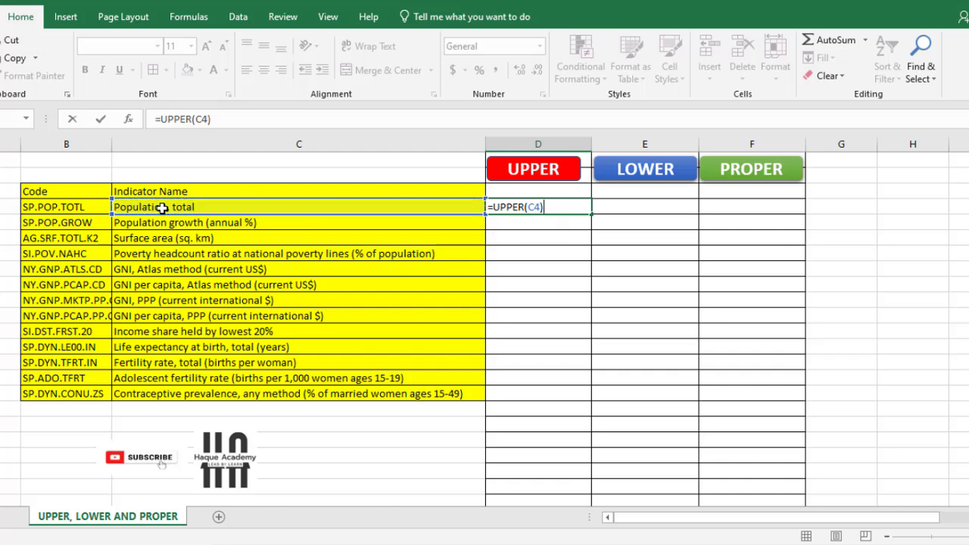
pyautogui.press('Return')
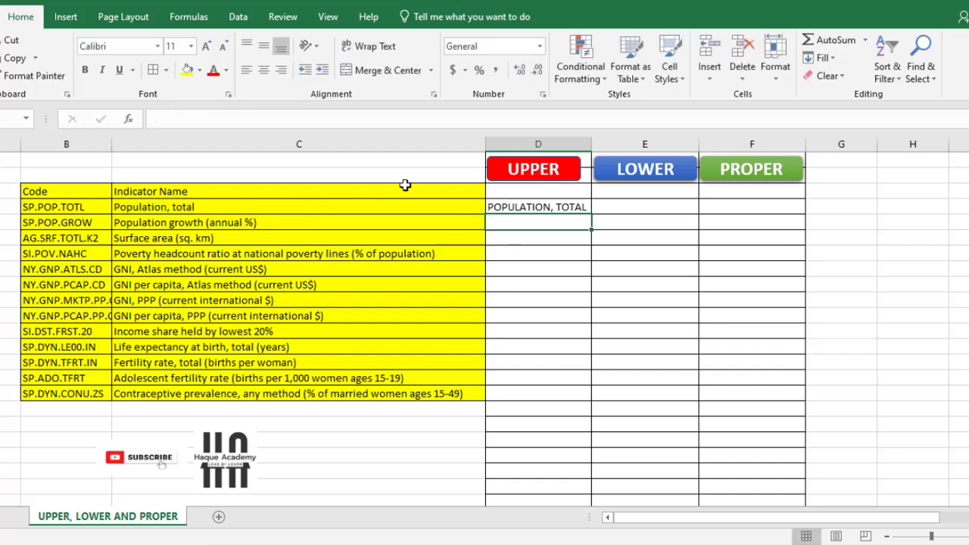
# - Fill the UPPER formula from D4 down to D16 and clear the copies in D5:D16, keeping only D4
pyautogui.click(494, 207)
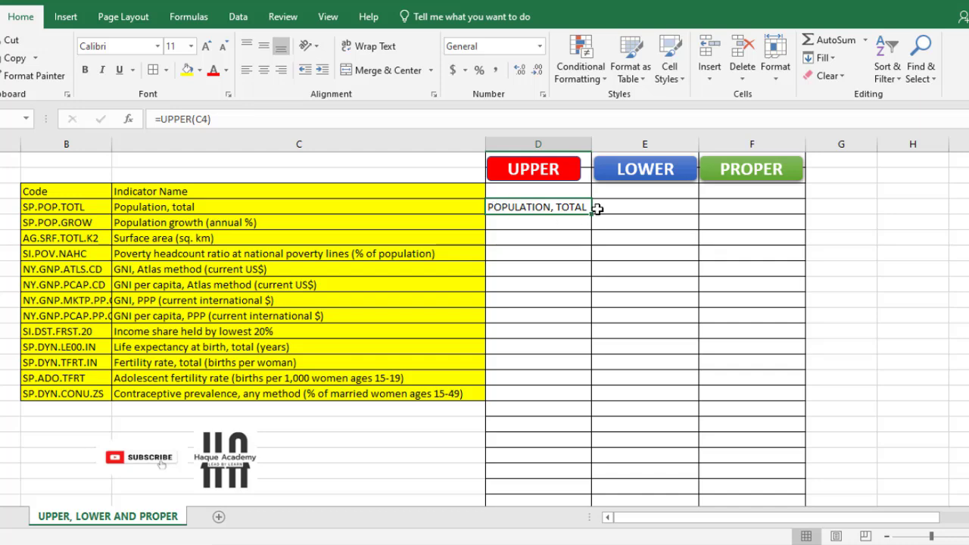
pyautogui.moveTo(594, 215); pyautogui.dragTo(579, 391)
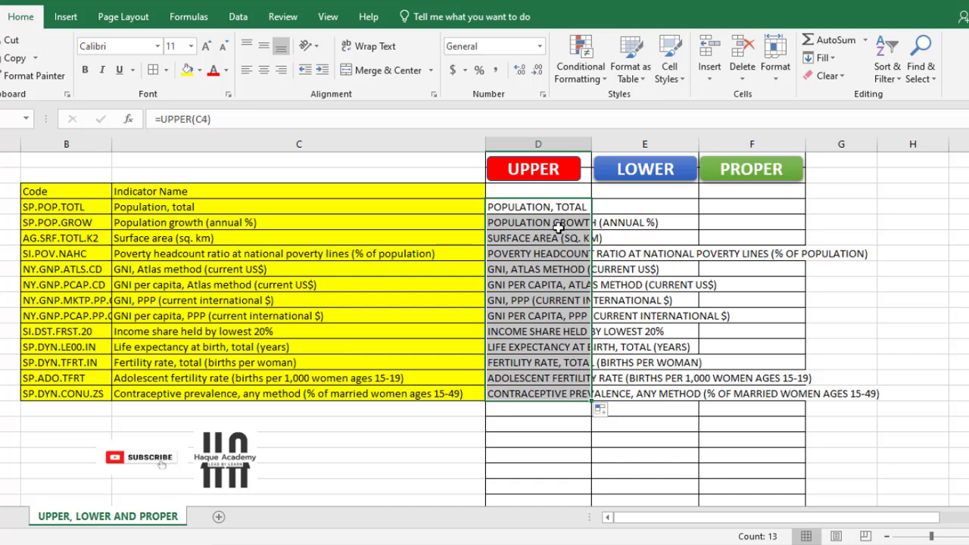
pyautogui.press('Delete')
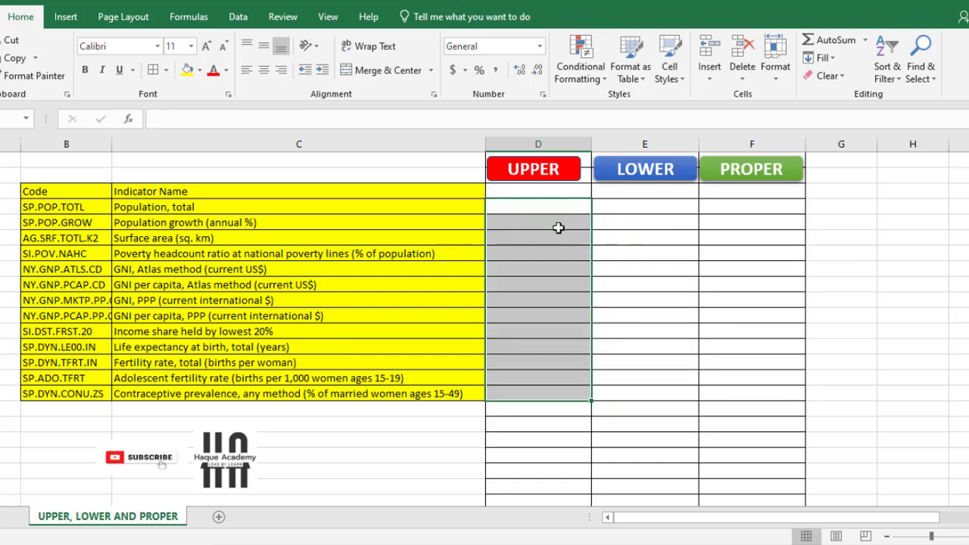
pyautogui.hotkey('ctrl', 'z')
pyautogui.moveTo(554, 225); pyautogui.dragTo(589, 391)
pyautogui.press('Delete')
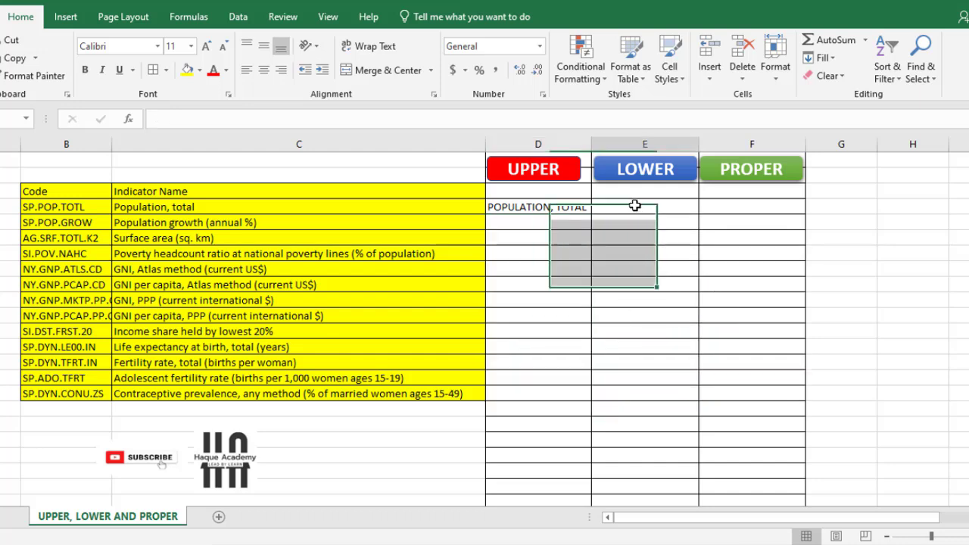
# - Enter the formula =LOWER(C4) in cell E4 to convert the first indicator name to lowercase
pyautogui.doubleClick(636, 206)
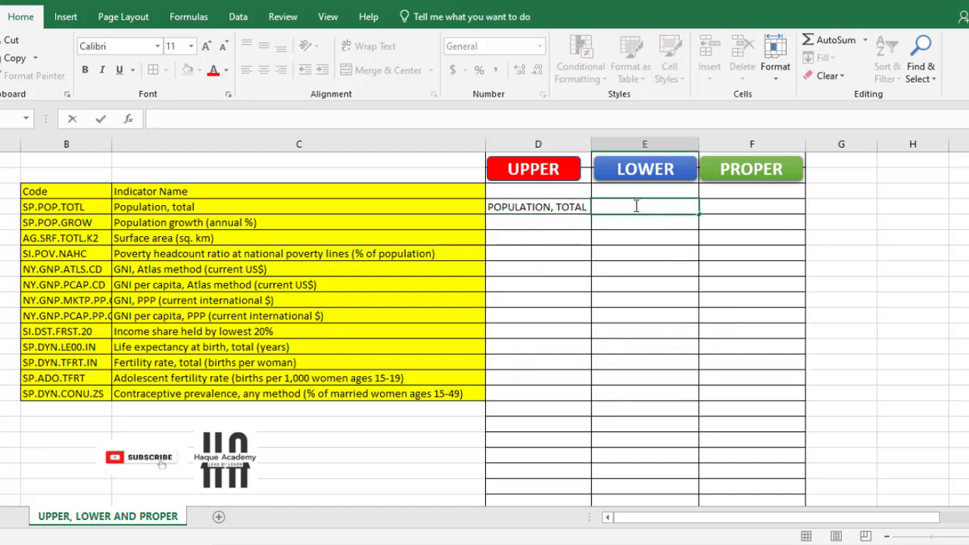
pyautogui.write('=LOWER(')
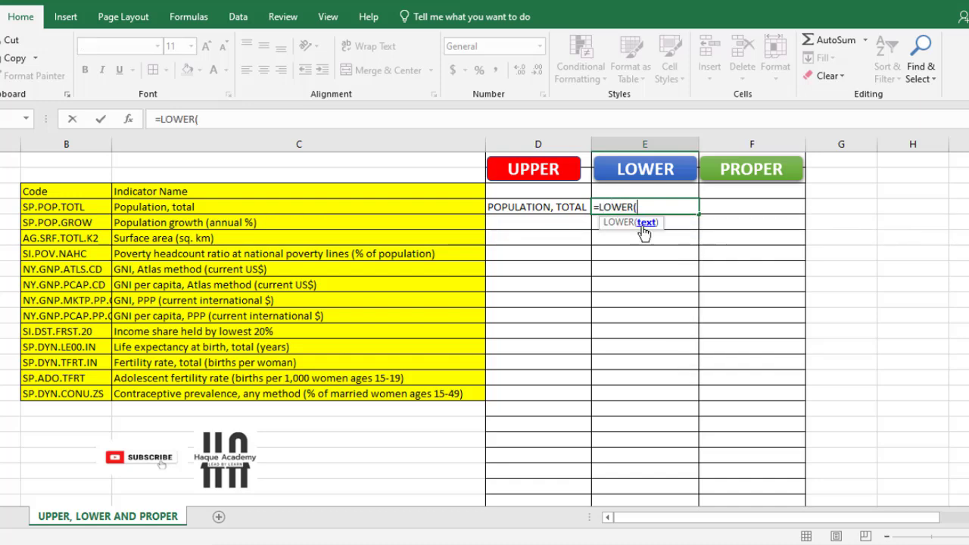
pyautogui.doubleClick(646, 225)
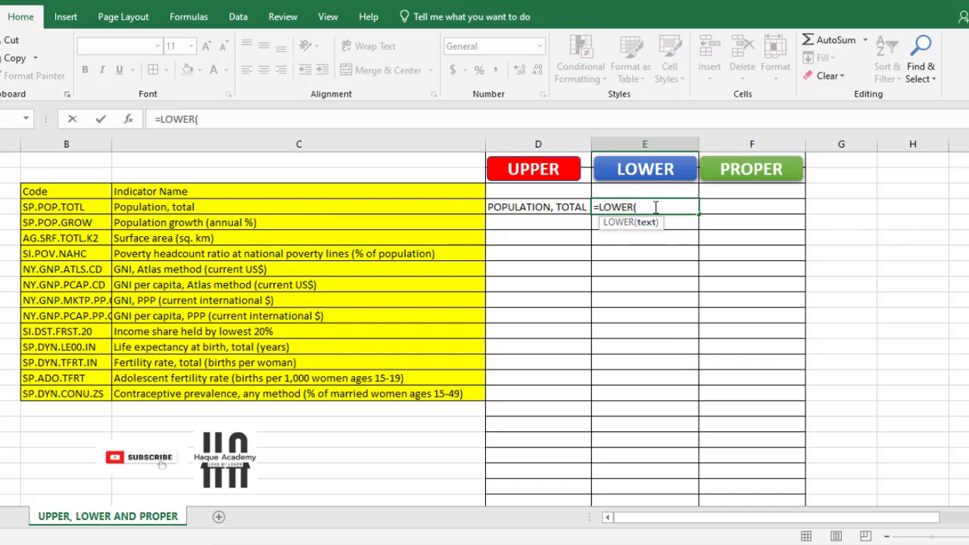
pyautogui.click(156, 207)
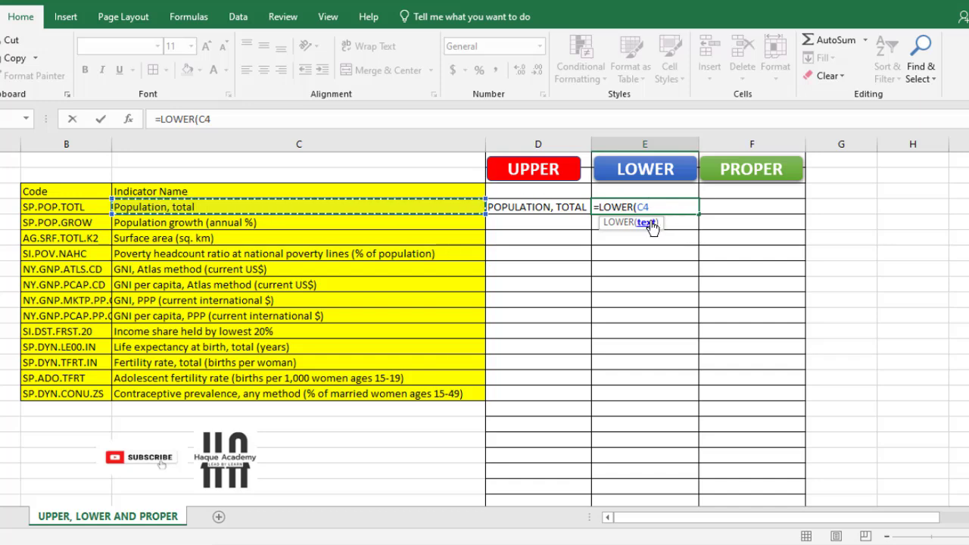
pyautogui.write(')')
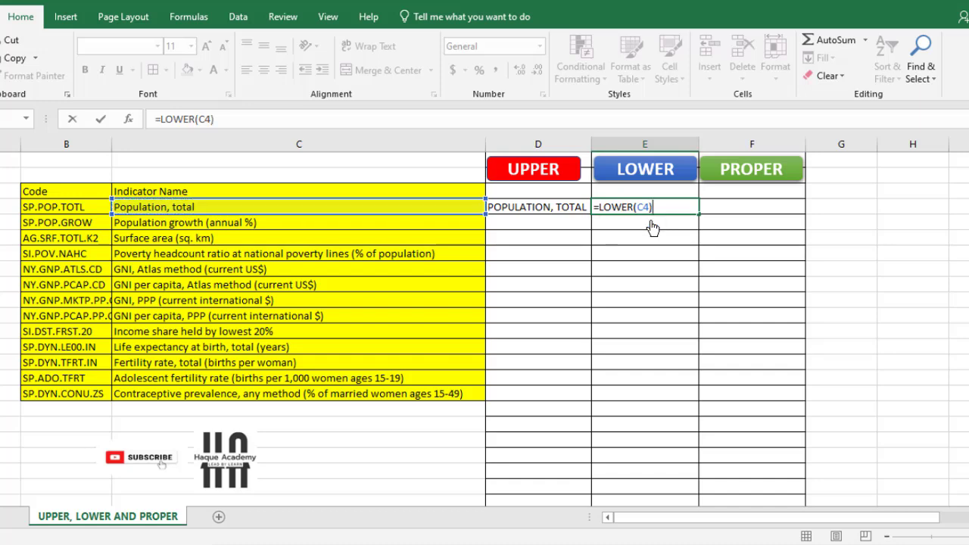
pyautogui.press('Return')
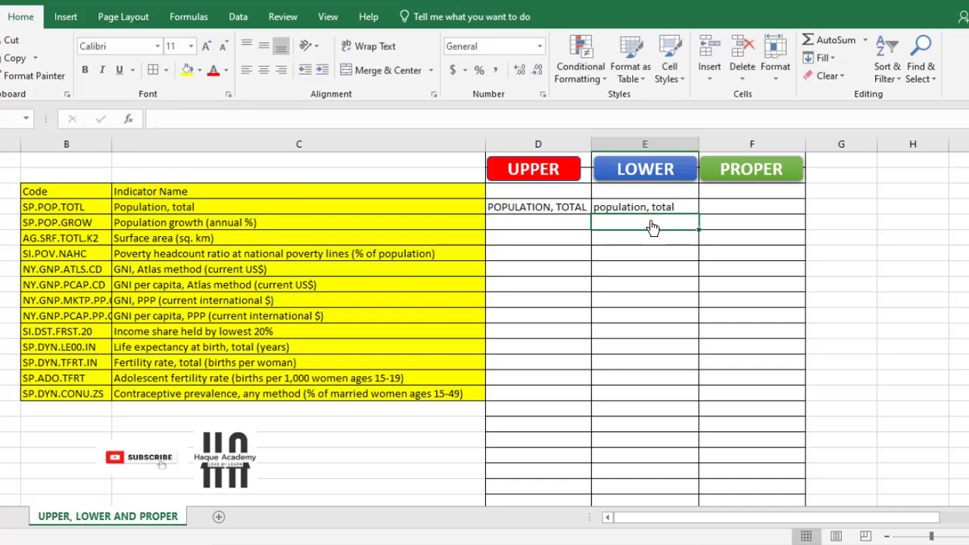
# - Fill the LOWER formula from E4 down to E16 and clear the copies in E5:E16, keeping only E4
pyautogui.click(649, 205)
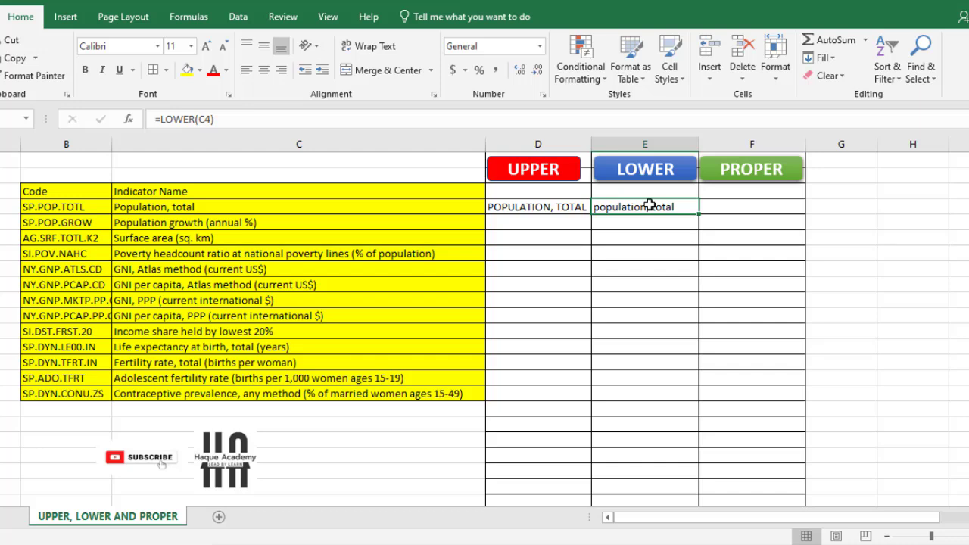
pyautogui.click(565, 205)
pyautogui.click(657, 205)
pyautogui.moveTo(699, 214); pyautogui.dragTo(692, 400)
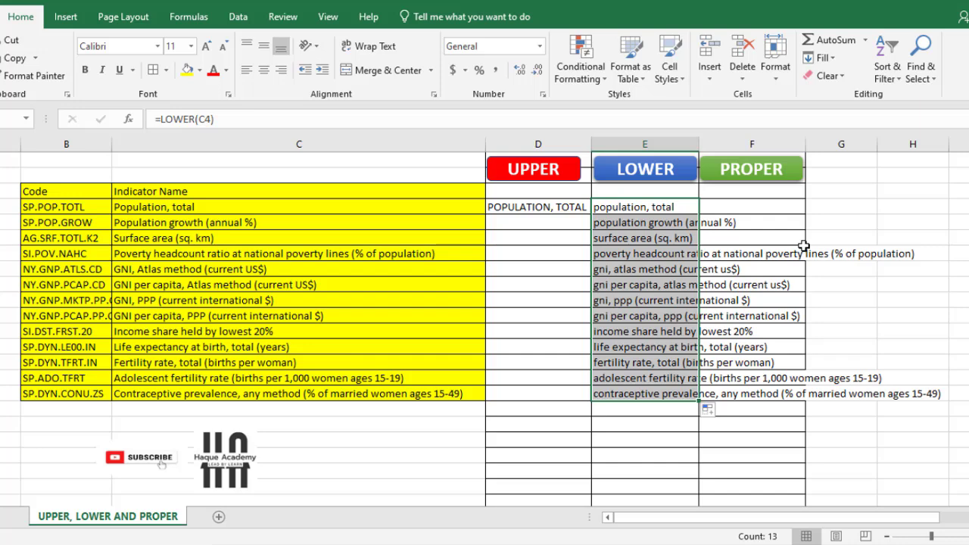
pyautogui.moveTo(645, 224); pyautogui.dragTo(652, 395)
pyautogui.press('Delete')
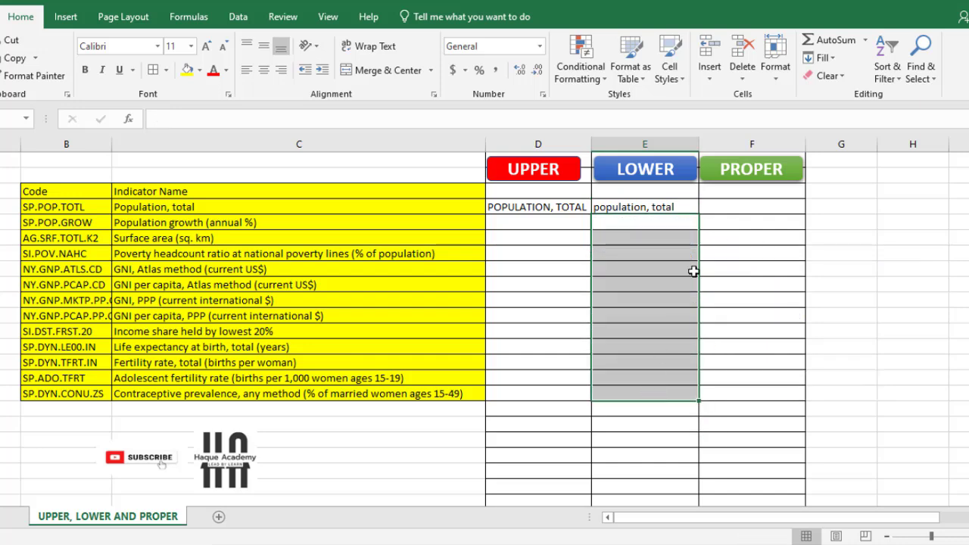
# - Enter the formula =PROPER(C4) in cell F4 to capitalize each word of the first indicator name
pyautogui.click(719, 206)
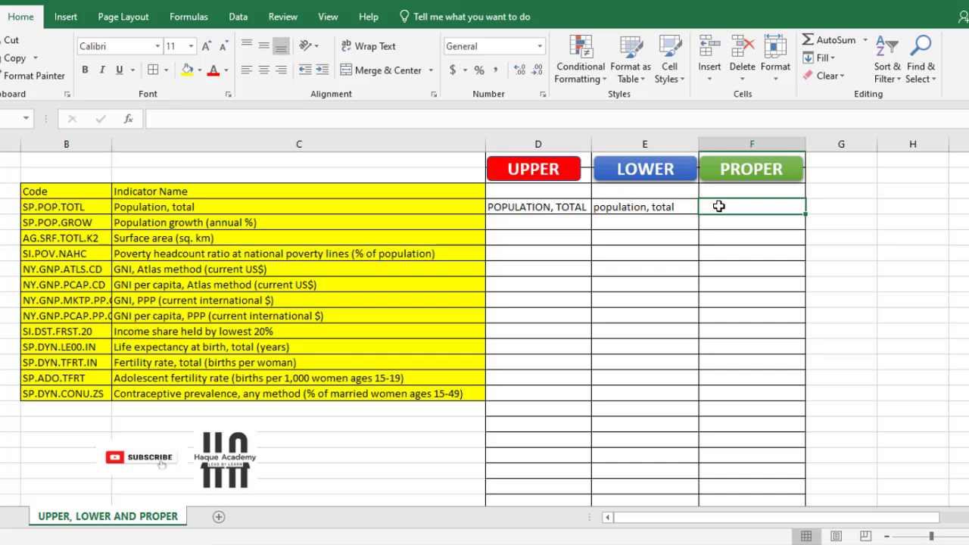
pyautogui.doubleClick(718, 206)
pyautogui.write('=')
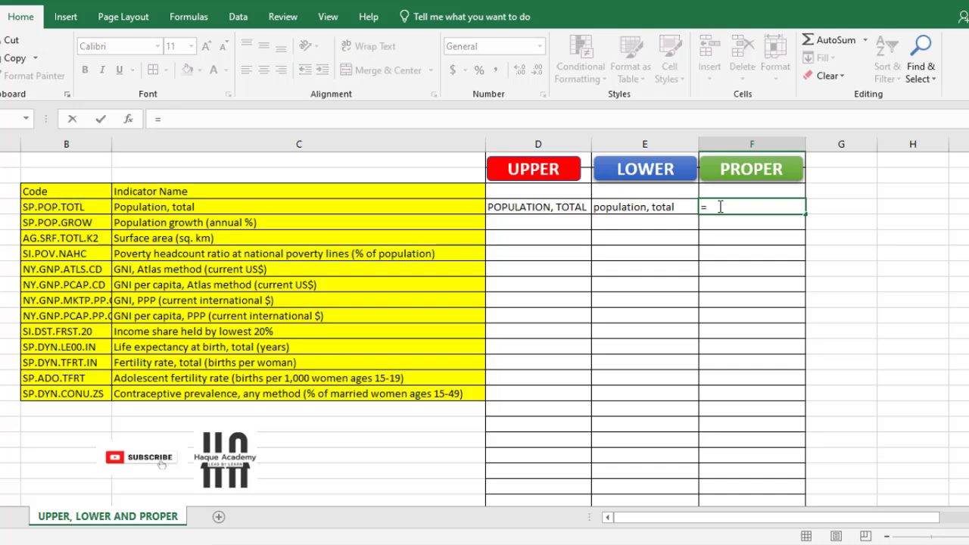
pyautogui.write('PR')
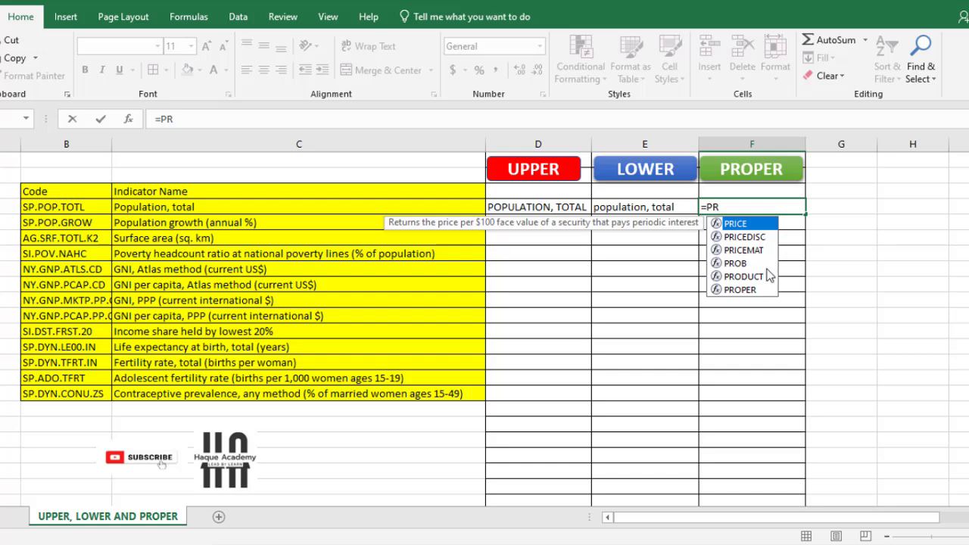
pyautogui.doubleClick(756, 289)
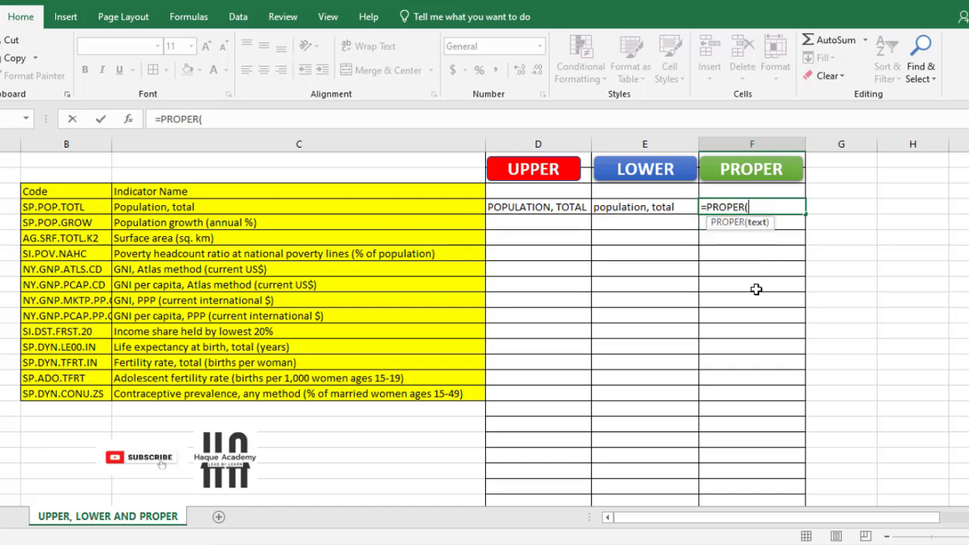
pyautogui.click(155, 205)
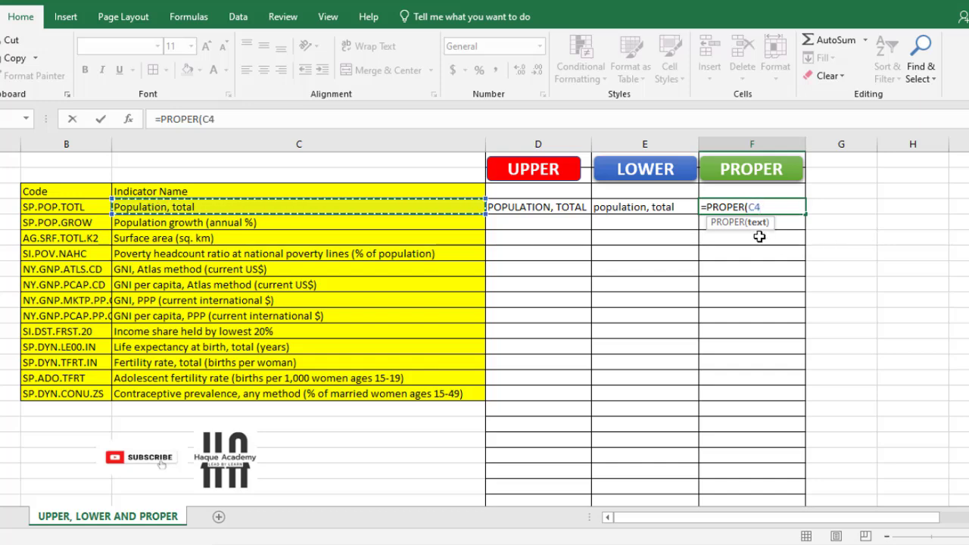
pyautogui.write(')')
pyautogui.press('Return')
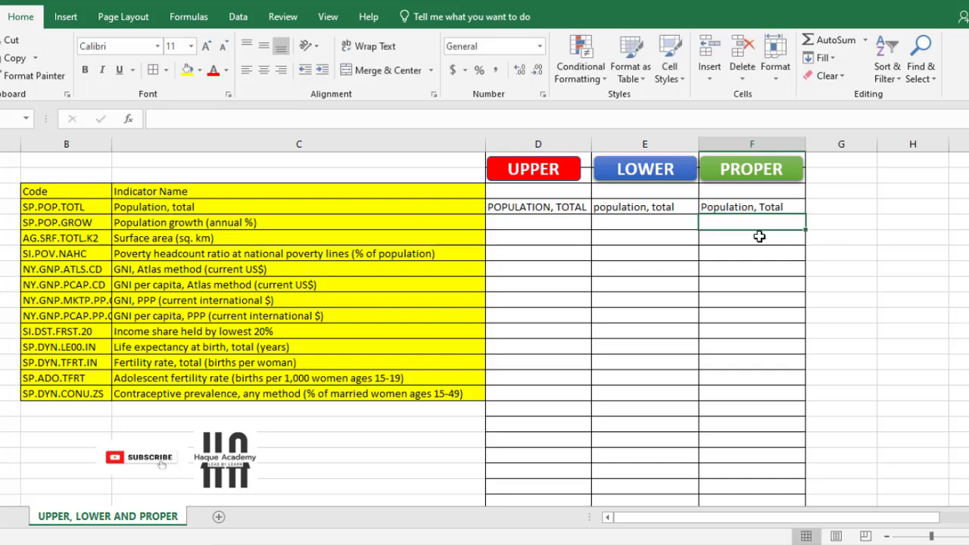
# - Fill the PROPER formula from F4 down to F16 and widen column F to show more of the text
pyautogui.click(749, 208)
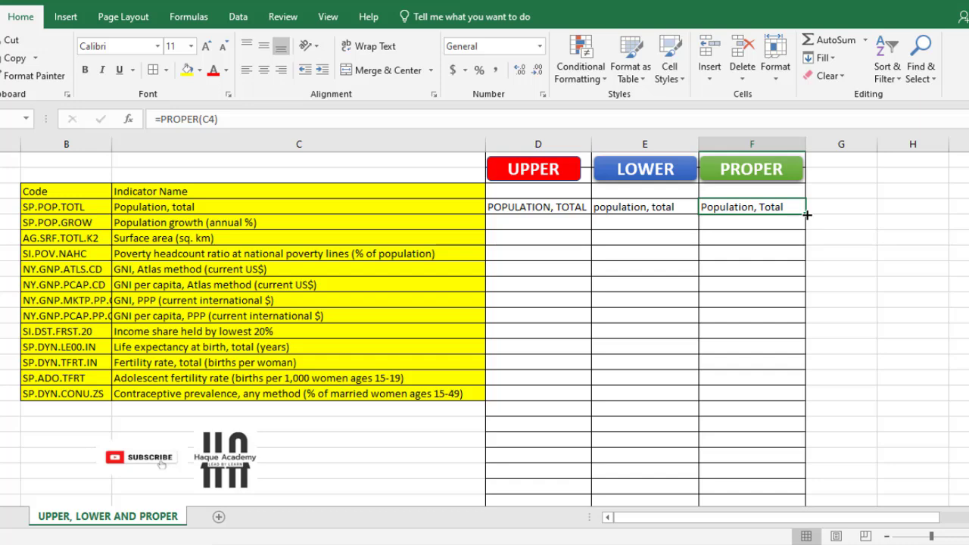
pyautogui.moveTo(807, 215); pyautogui.dragTo(786, 406)
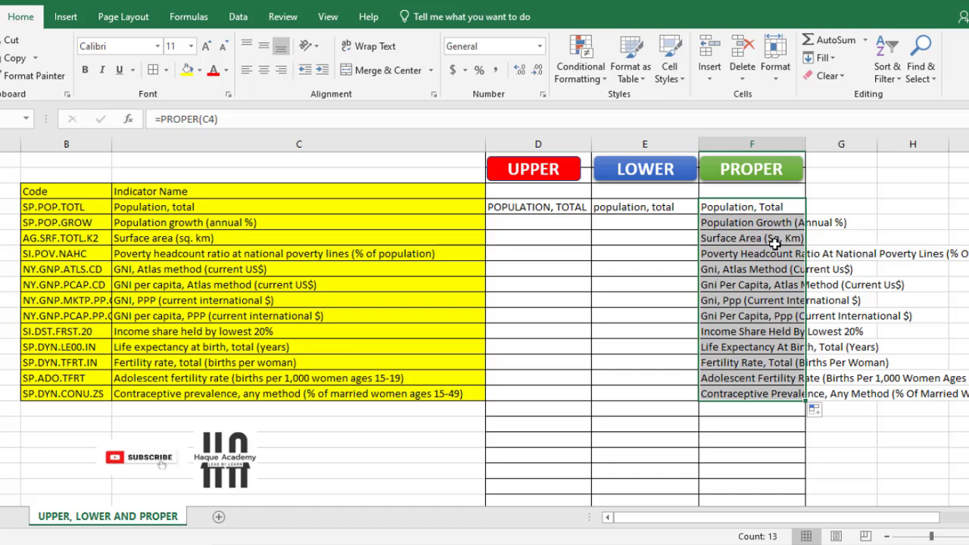
pyautogui.moveTo(806, 144); pyautogui.dragTo(871, 144)
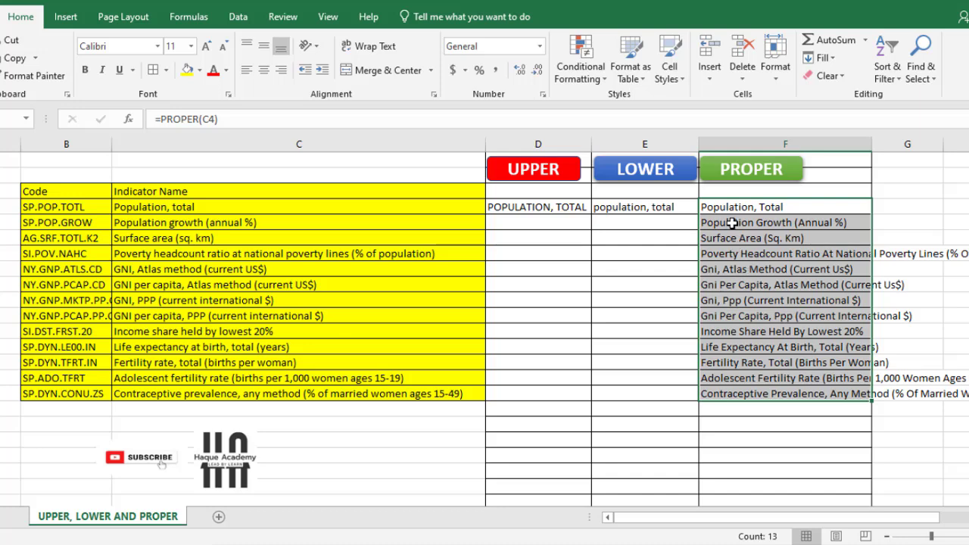
# - Clear the copied PROPER formulas from F5:F16 and select cell D5
pyautogui.moveTo(736, 225); pyautogui.dragTo(742, 387)
pyautogui.press('Delete')
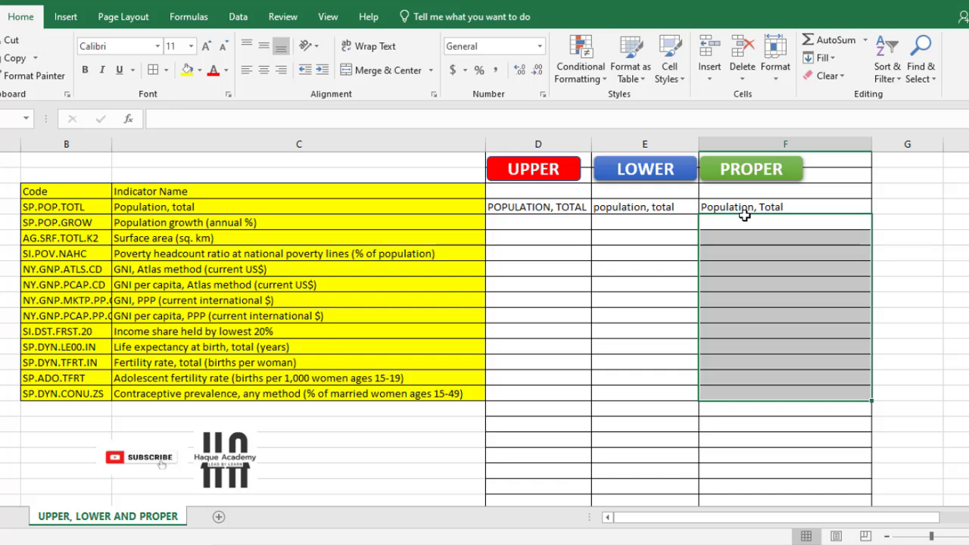
pyautogui.click(536, 224)
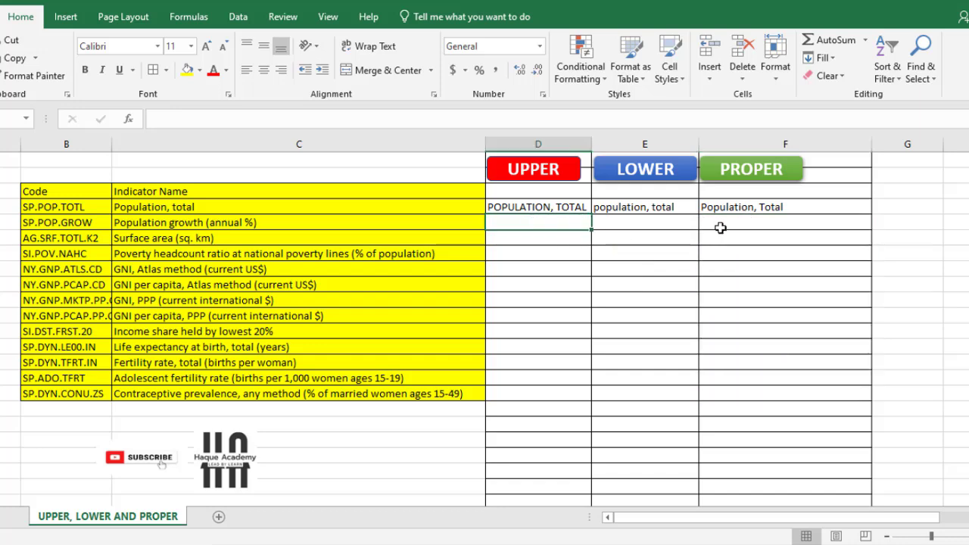